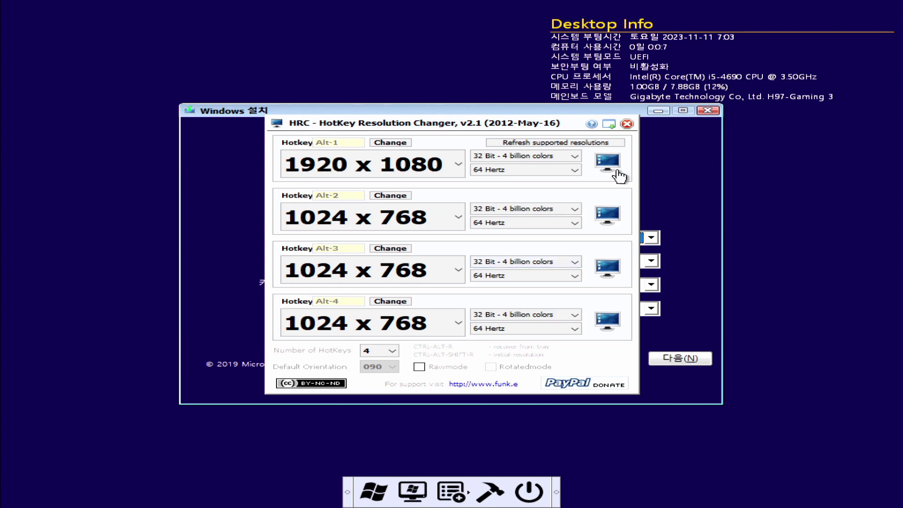
Step: Apply the 1920 x 1080 screen resolution and close the resolution changer in the setup sessions
{"action": "left_click", "coordinate": [615, 171]}
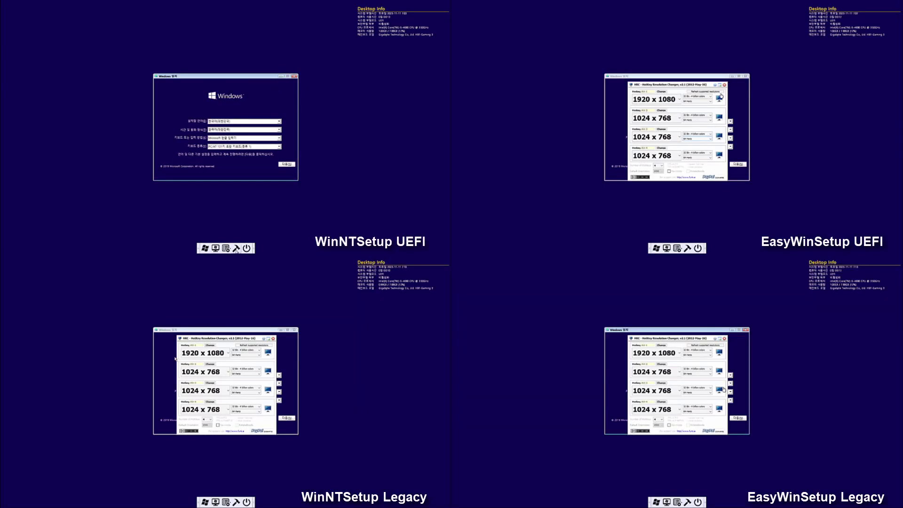
{"action": "left_click", "coordinate": [725, 85]}
{"action": "left_click", "coordinate": [724, 339]}
{"action": "left_click", "coordinate": [273, 339]}
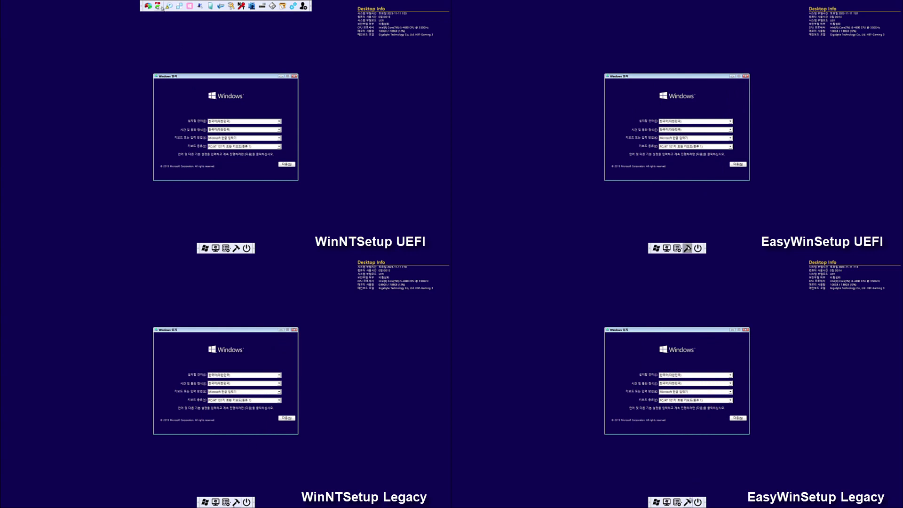
Step: Run the Diskpart script, choosing GPT partitioning (option 1) for the UEFI sessions and MBR partitioning (option 2) for the Legacy sessions
{"action": "left_click", "coordinate": [158, 7]}
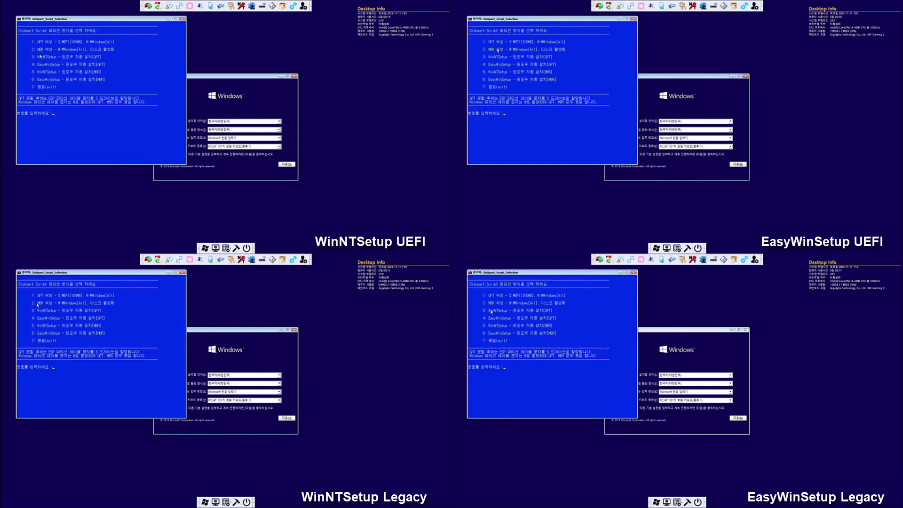
{"action": "type", "text": "1"}
{"action": "key", "text": "Return"}
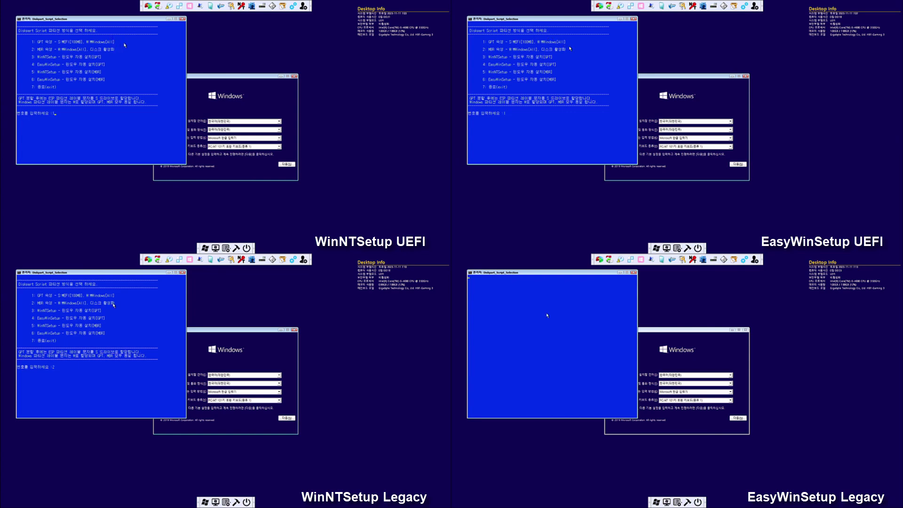
{"action": "key", "text": "Return"}
{"action": "key", "text": "Return"}
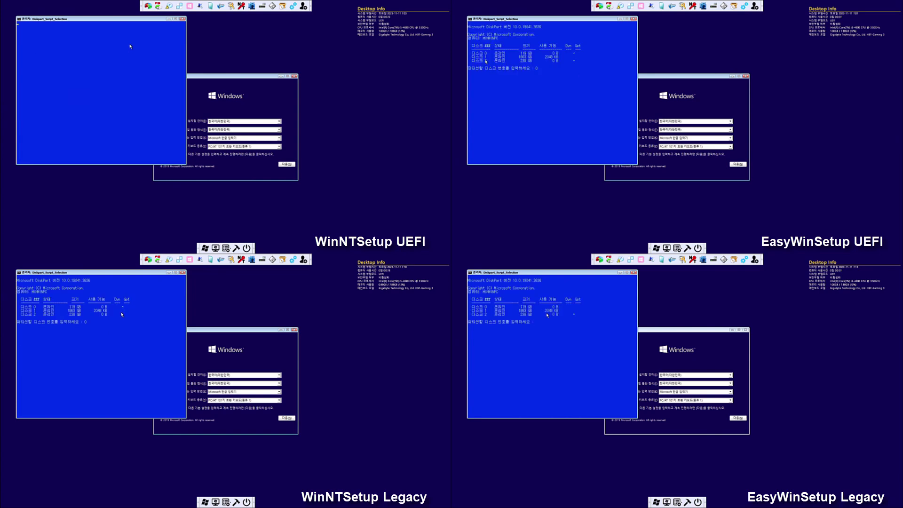
Step: Select disk 0 as the disk to partition and confirm it in the UEFI and Legacy sessions
{"action": "key", "text": "Return"}
{"action": "key", "text": "Return"}
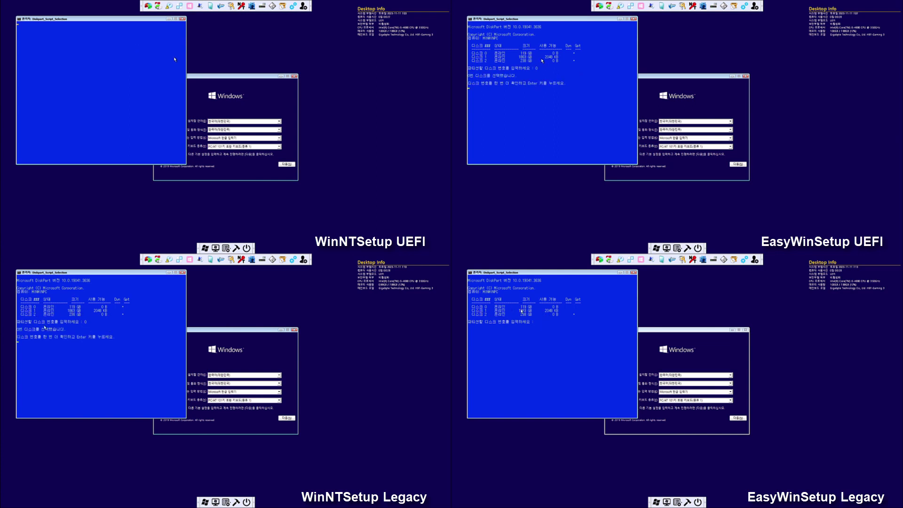
{"action": "key", "text": "Return"}
{"action": "key", "text": "Return"}
{"action": "key", "text": "Return"}
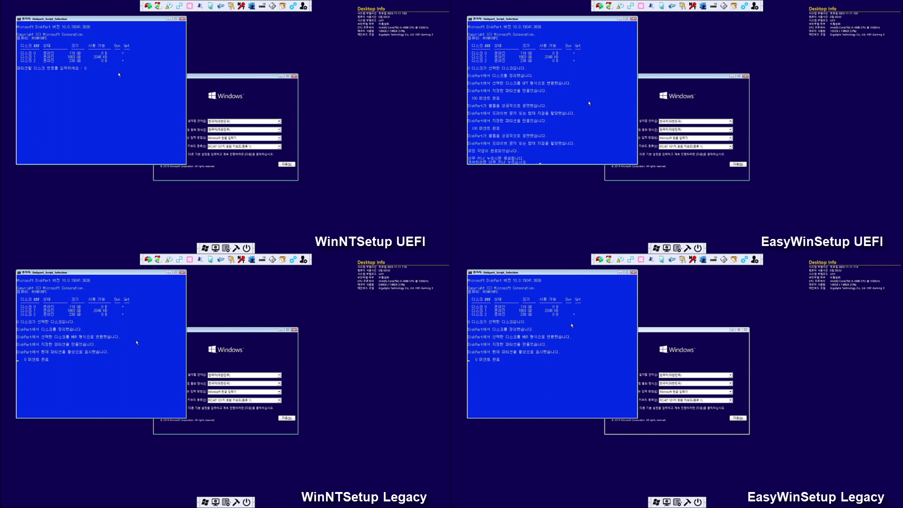
{"action": "type", "text": "0"}
{"action": "key", "text": "Return"}
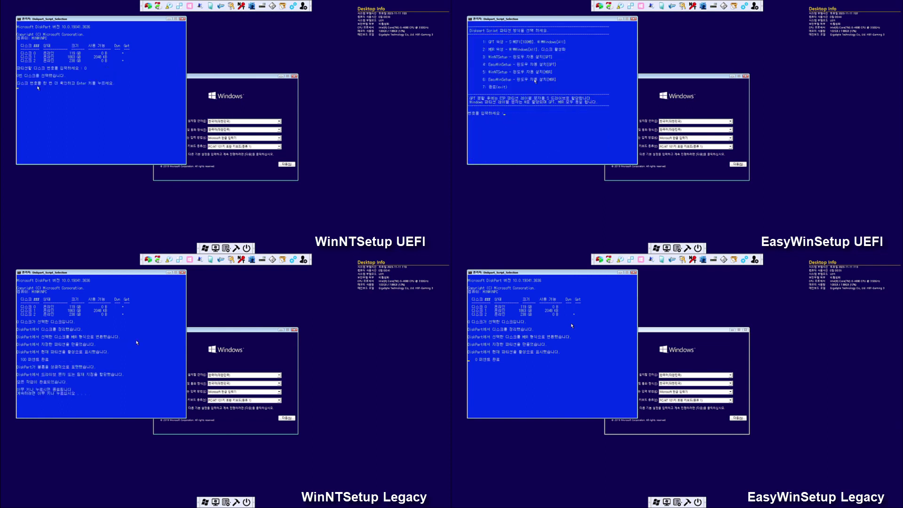
{"action": "key", "text": "Return"}
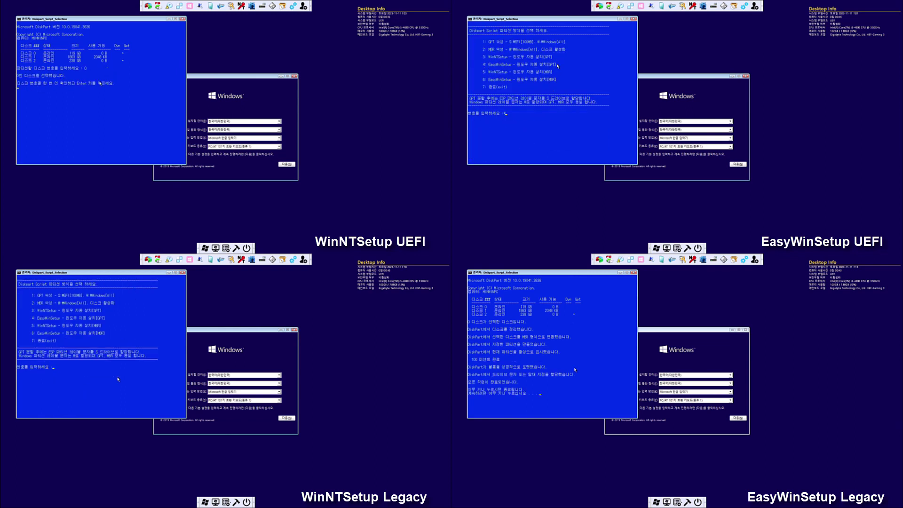
Step: Start the automatic installs: EasyWinSetup GPT (4) with image index 3, WinNTSetup MBR (5) and EasyWinSetup MBR (6)
{"action": "key", "text": "Return"}
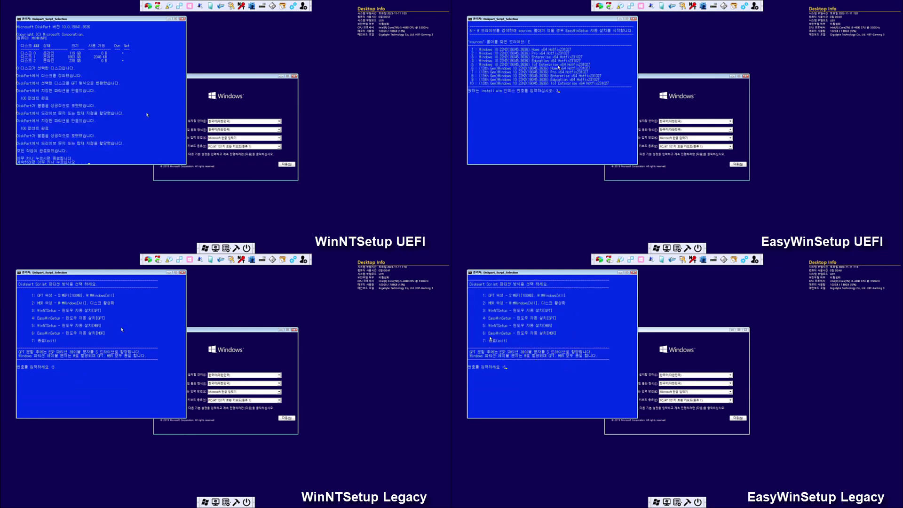
{"action": "key", "text": "Return"}
{"action": "key", "text": "Return"}
{"action": "type", "text": "6"}
{"action": "key", "text": "Return"}
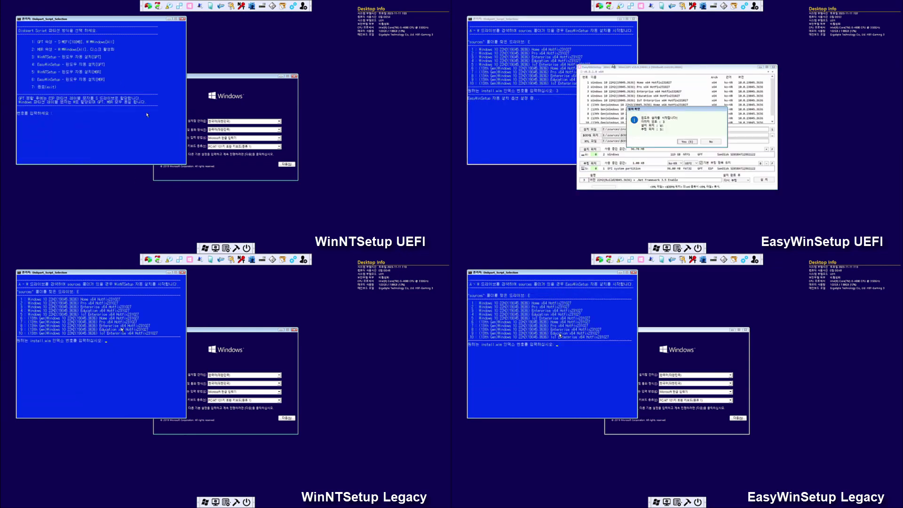
Step: Choose install.wim index 2 for the EasyWinSetup Legacy session and index 9 for the WinNTSetup Legacy session
{"action": "type", "text": "2"}
{"action": "key", "text": "Return"}
{"action": "type", "text": "9"}
{"action": "key", "text": "Return"}
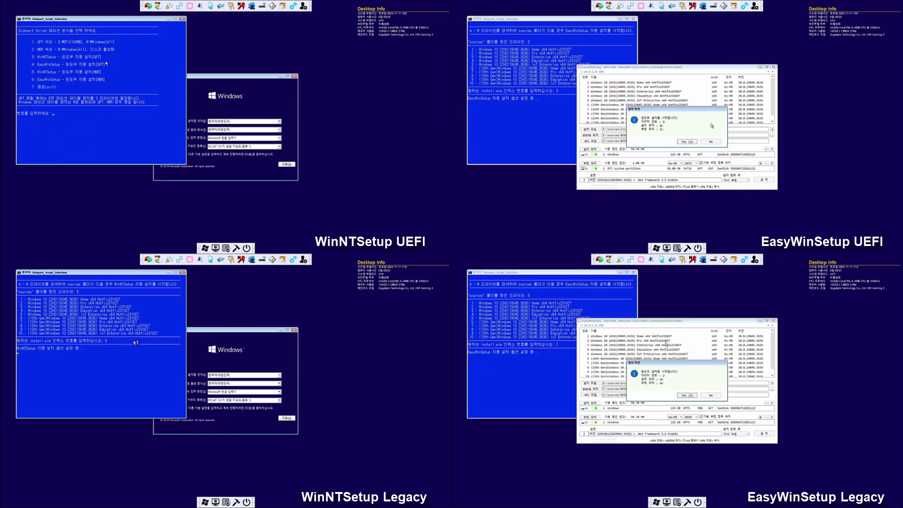
Step: Start the WinNTSetup GPT automatic install (option 3) in the WinNTSetup UEFI session with install.wim index 7
{"action": "type", "text": "3"}
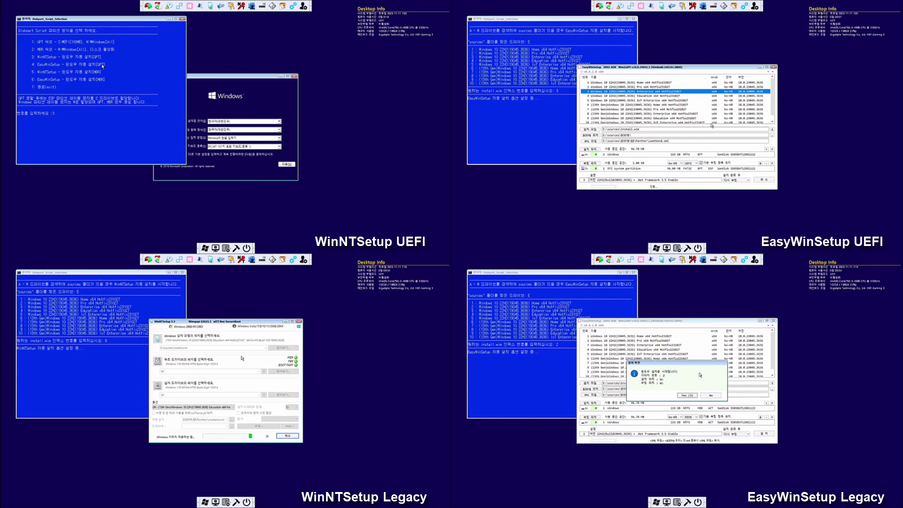
{"action": "key", "text": "Return"}
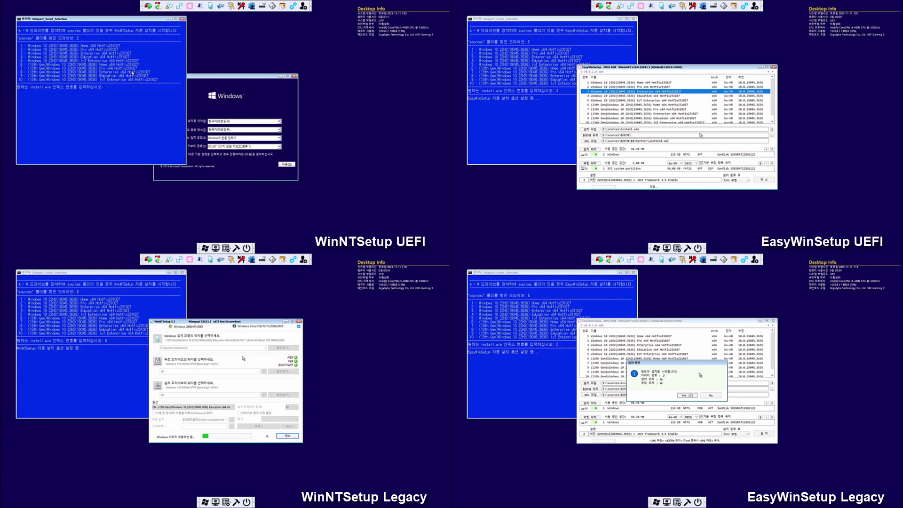
{"action": "type", "text": "7"}
{"action": "key", "text": "Return"}
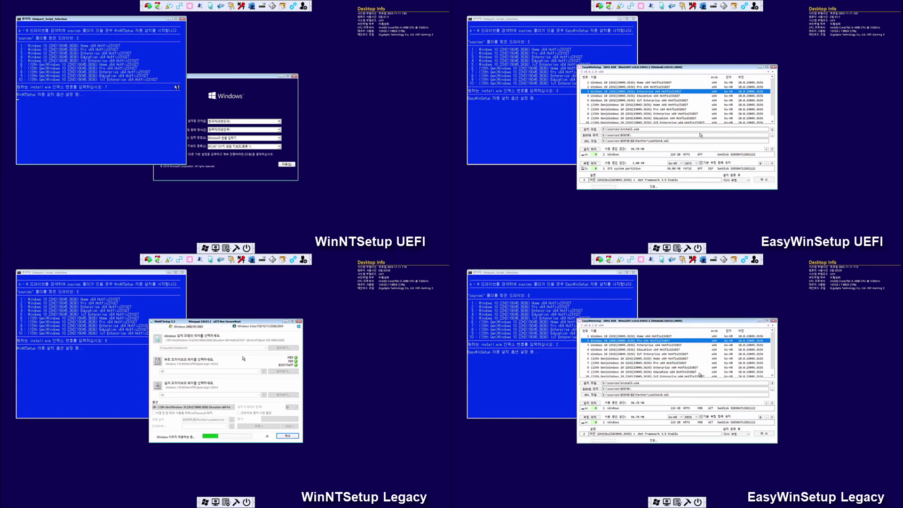